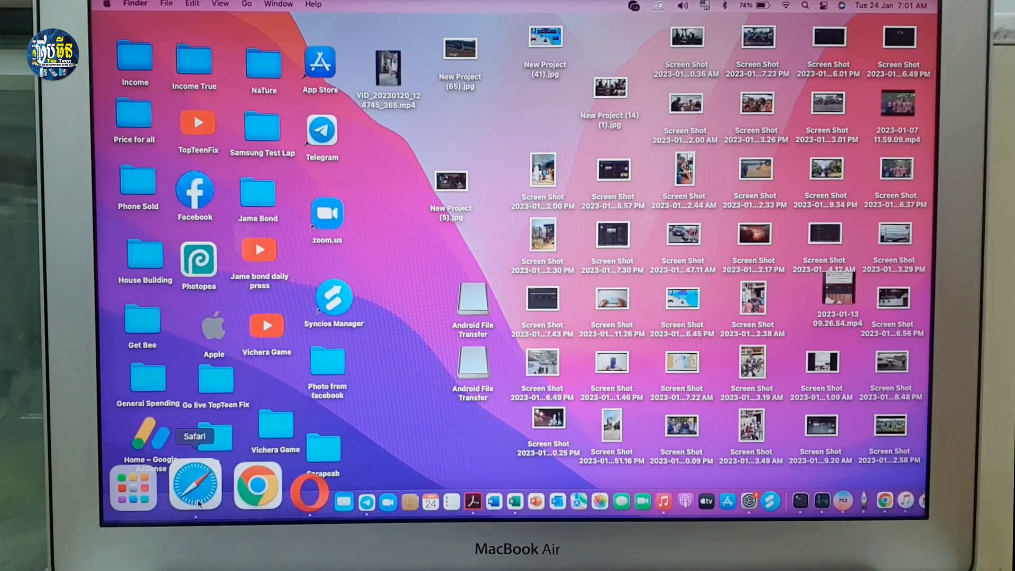
Search Google in Safari for 'android file transfer' using the address-bar suggestion
click(198, 502)
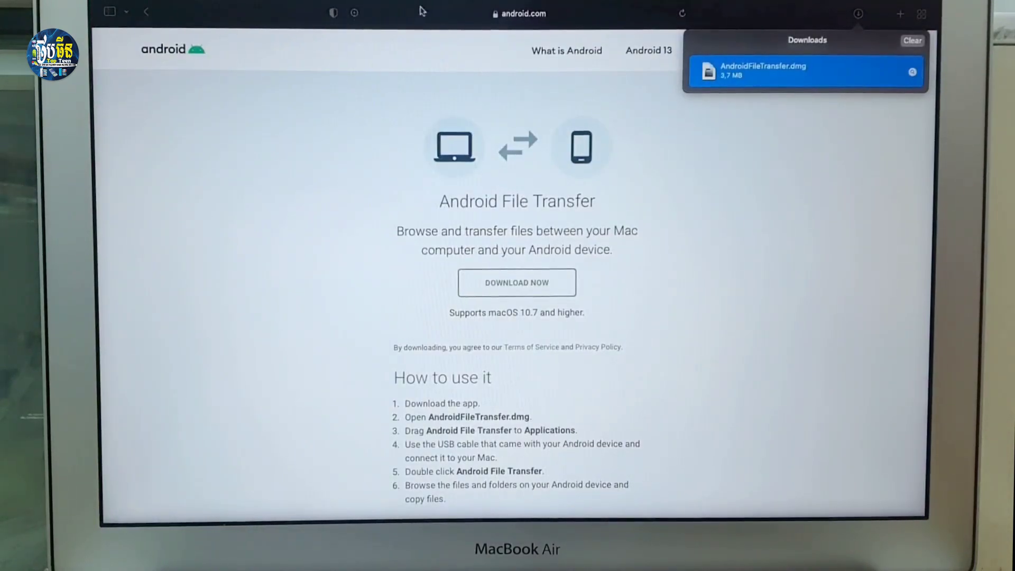
click(426, 16)
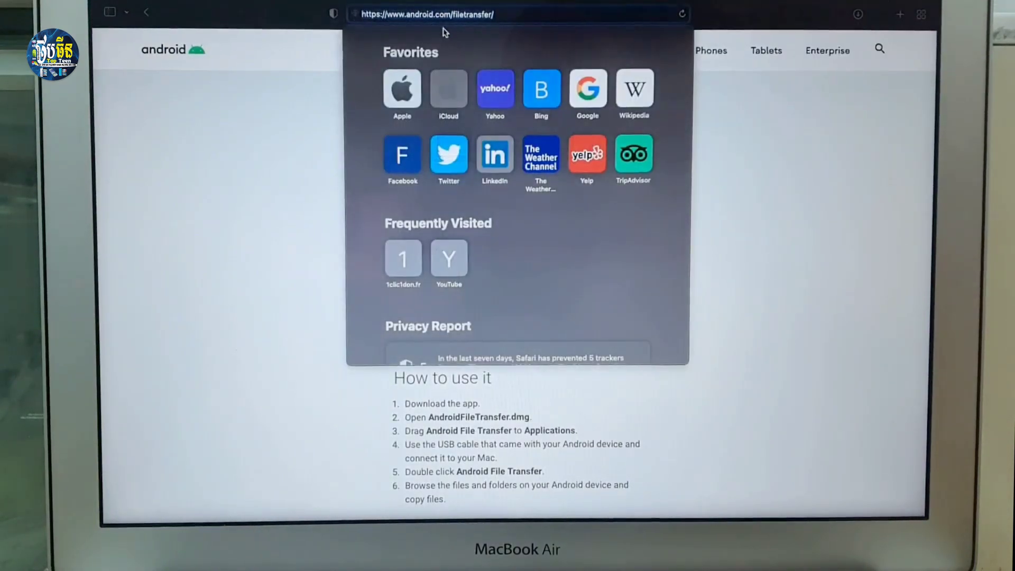
text(android.com)
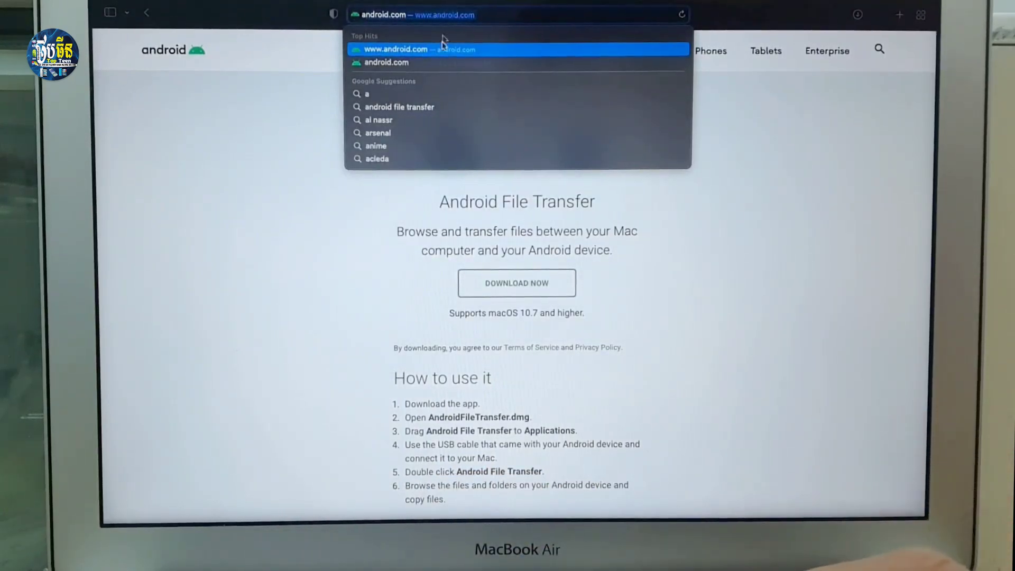
click(413, 113)
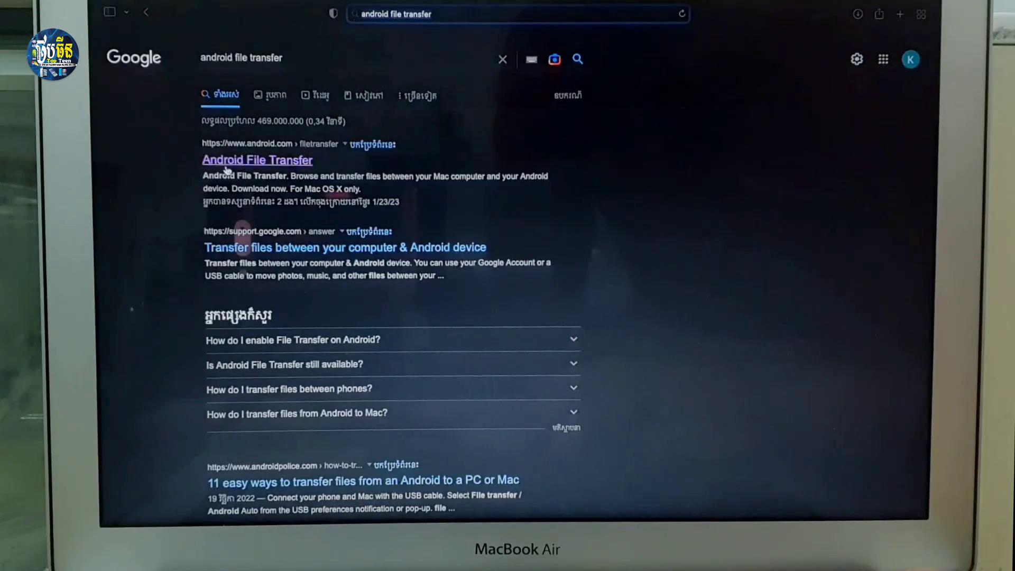
Download AndroidFileTransfer.dmg from the android.com page and select it in Safari's Downloads list
click(288, 161)
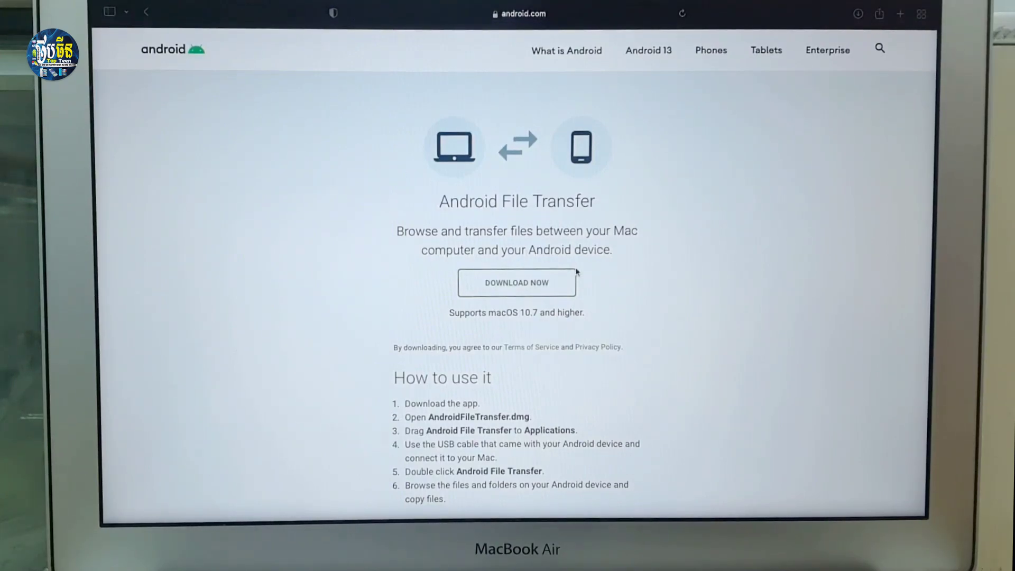
click(527, 288)
click(859, 20)
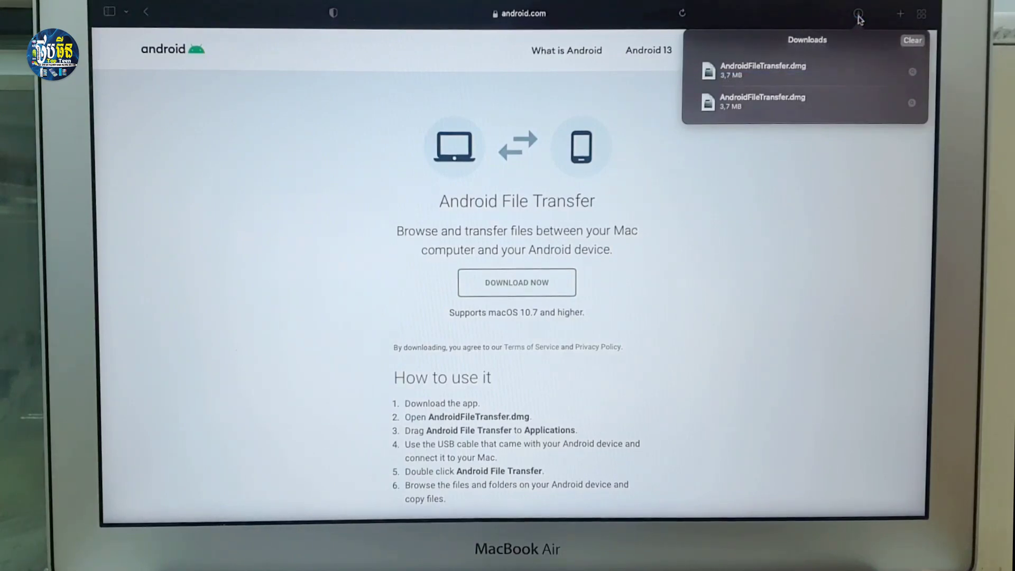
click(755, 65)
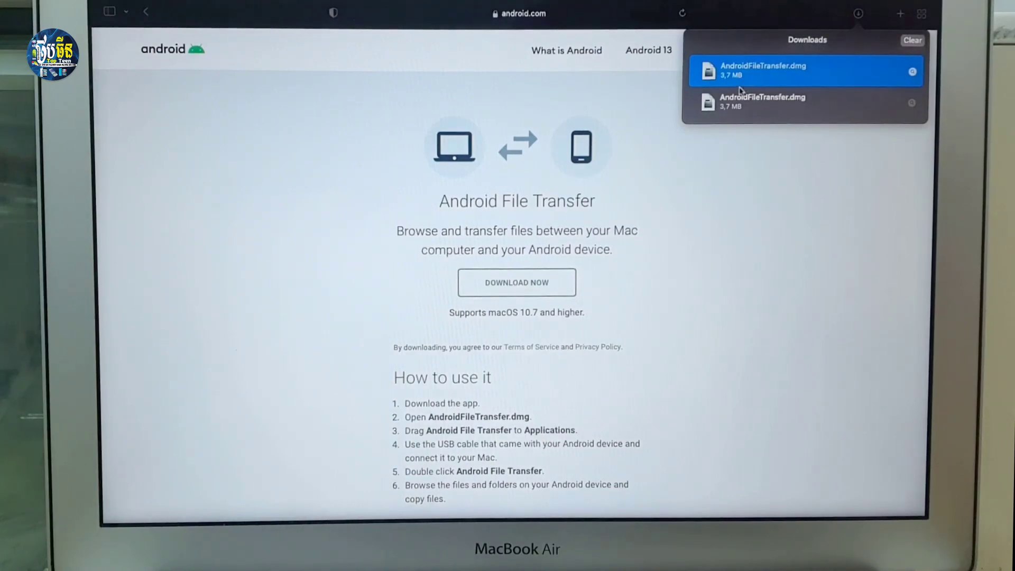
Copy Android File Transfer from the disk image into Applications, replacing the old copy, then close the window
double_click(758, 78)
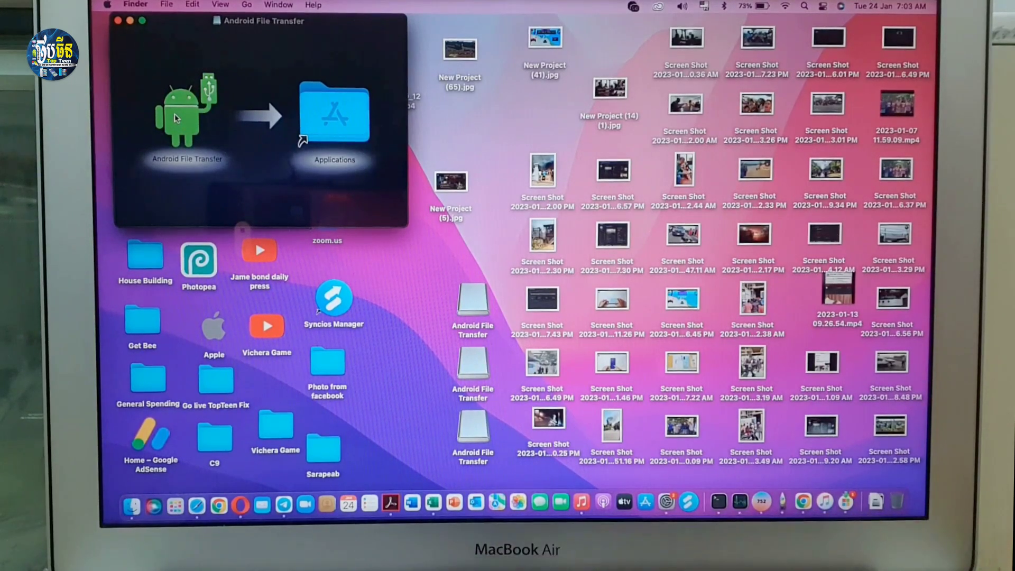
drag(176, 119, 333, 121)
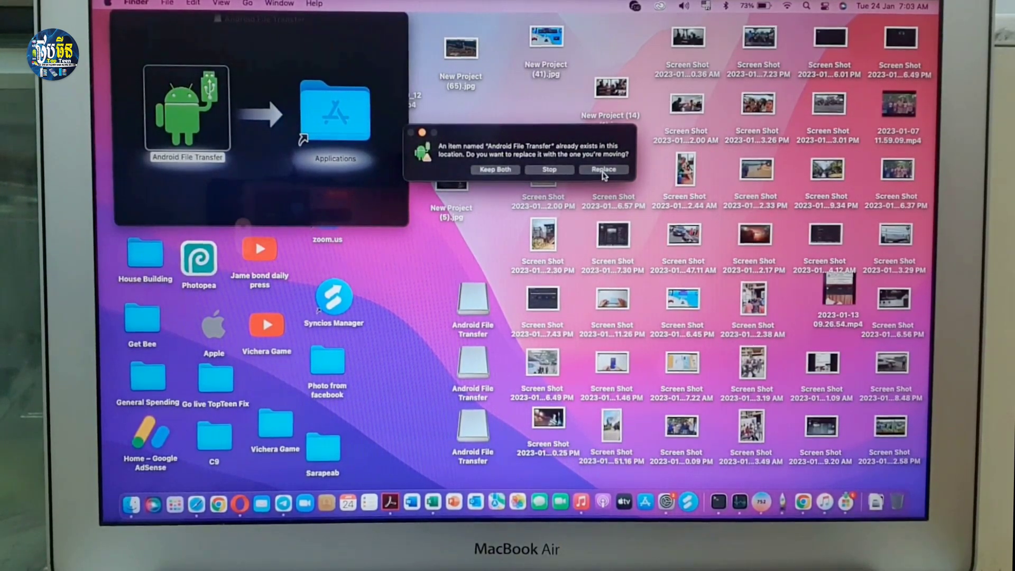
click(605, 178)
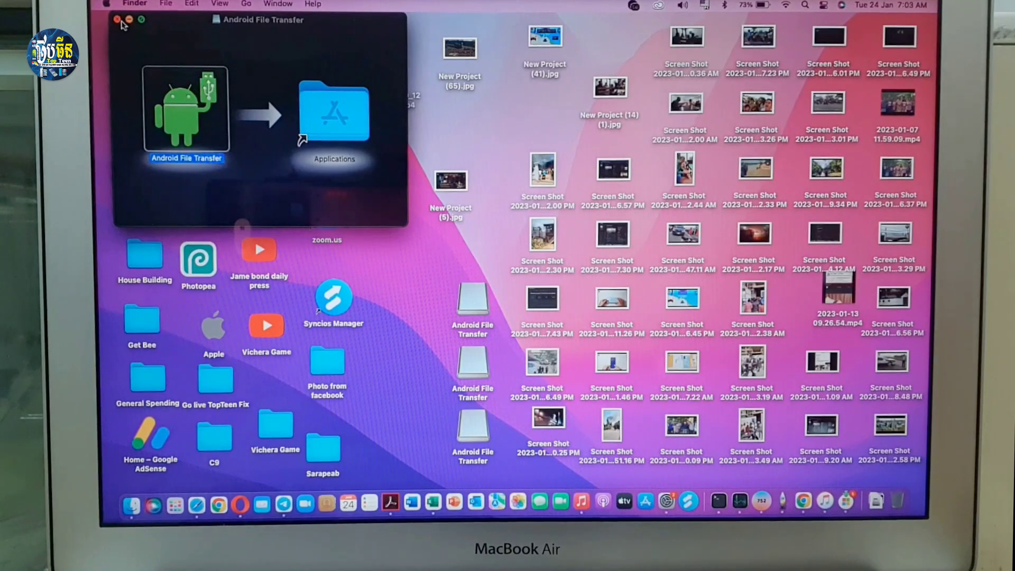
click(117, 20)
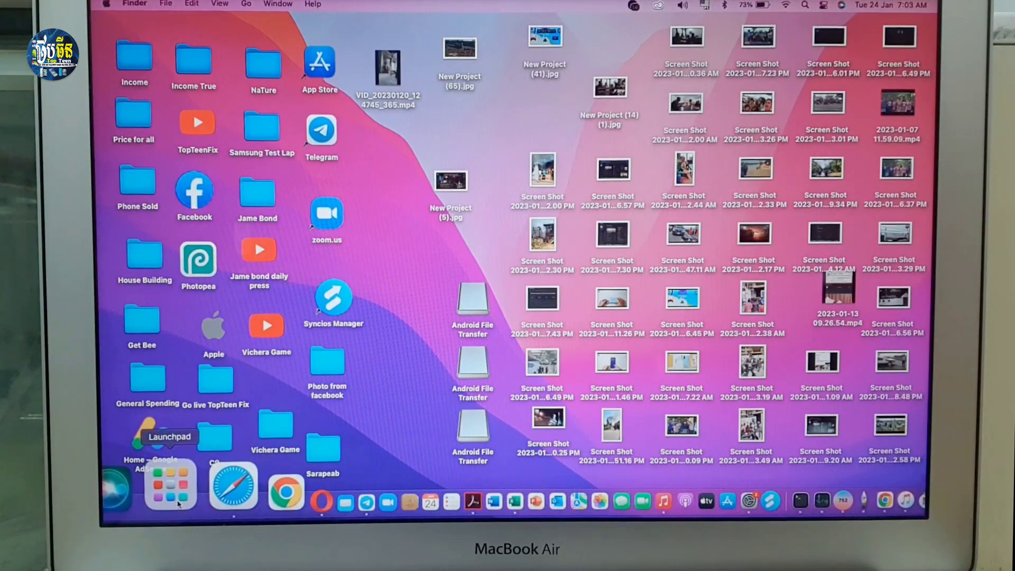
Launch Android File Transfer from a Launchpad search and confirm the Gatekeeper Open prompt
click(173, 500)
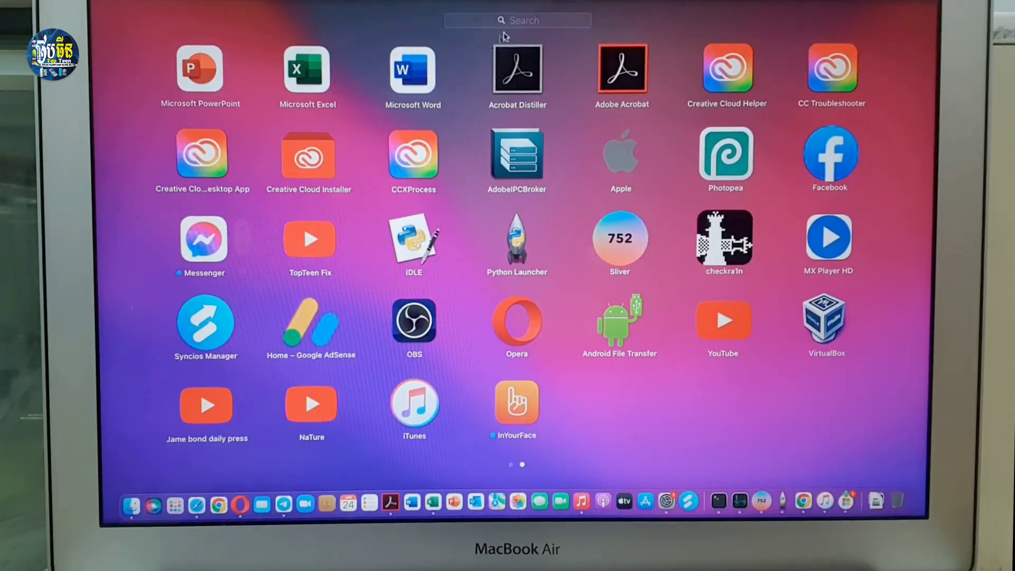
click(529, 25)
click(614, 328)
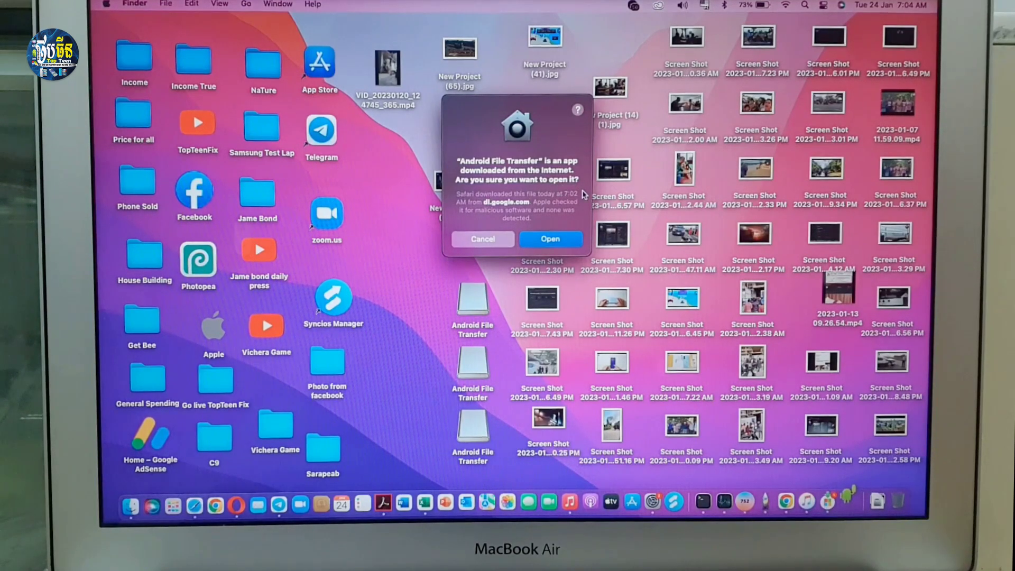
click(554, 249)
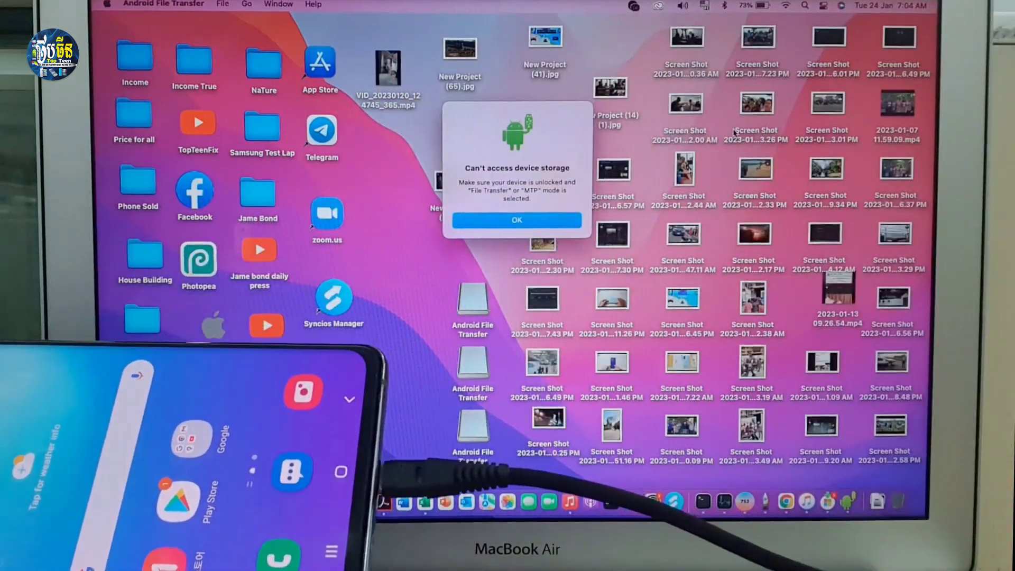
Dismiss the 'Can't access device storage' alert with OK
click(519, 220)
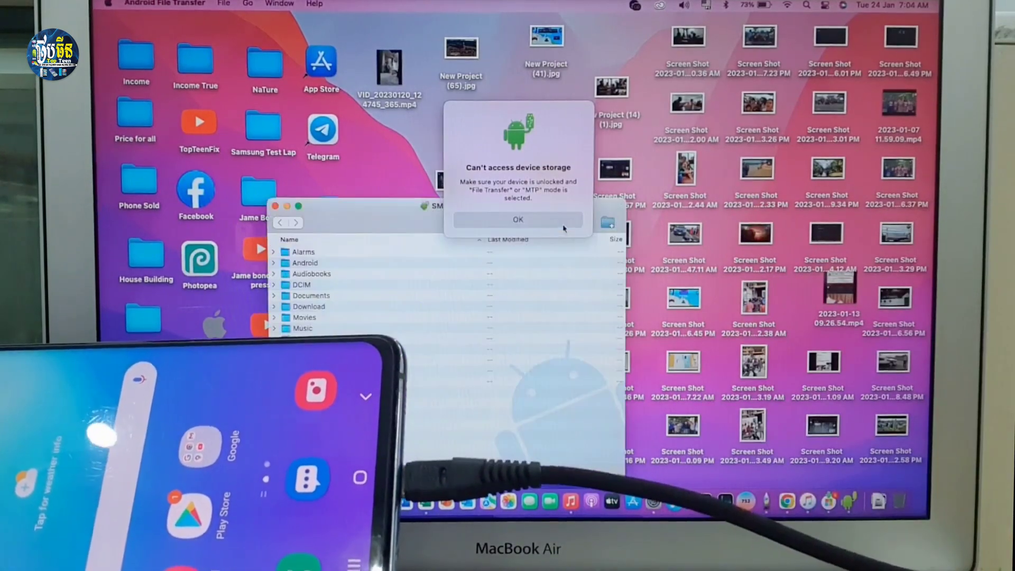
Clear the repeated storage alerts until the device window lists the phone's 13 folders
click(564, 224)
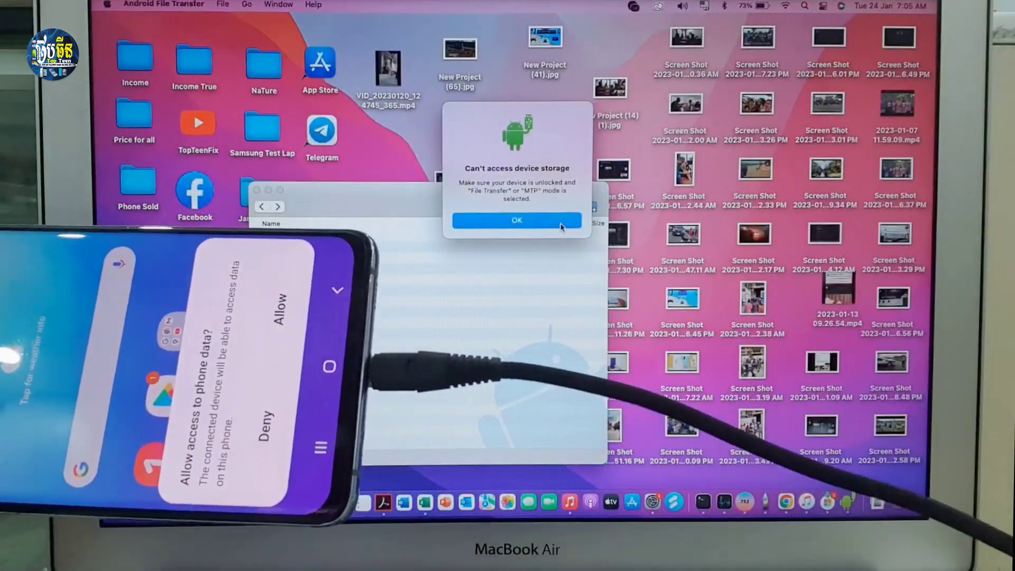
click(561, 227)
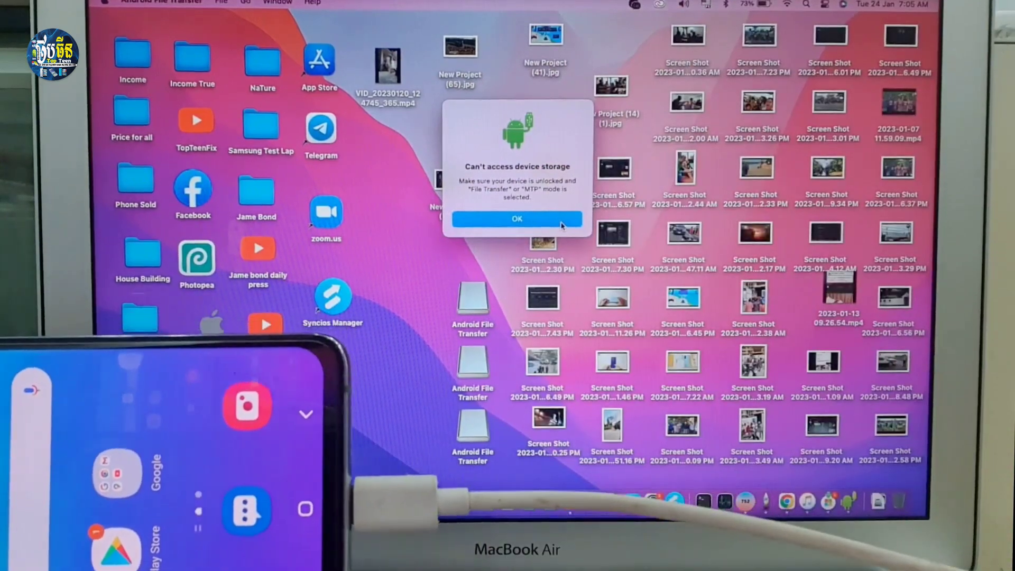
click(561, 225)
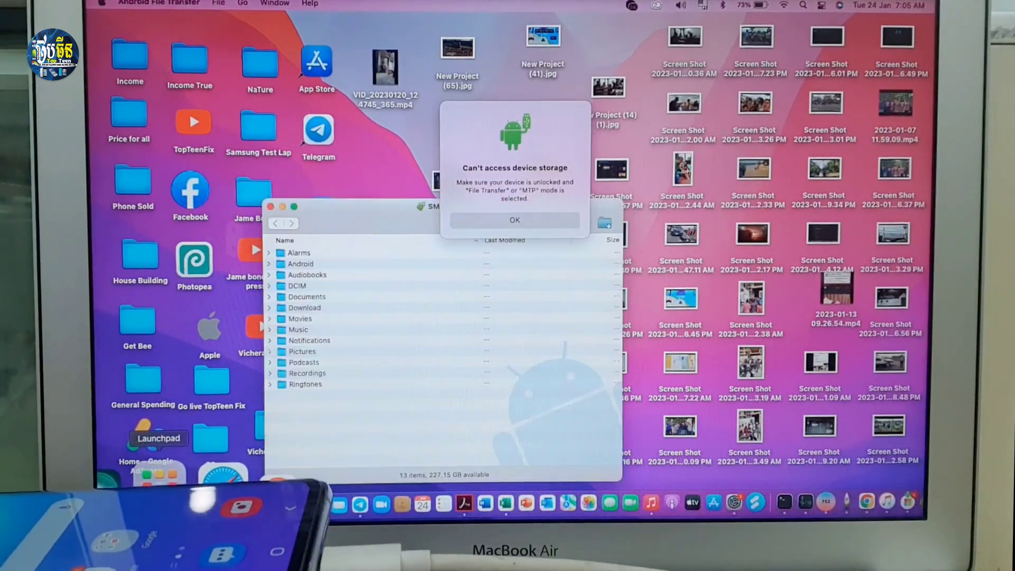
click(155, 475)
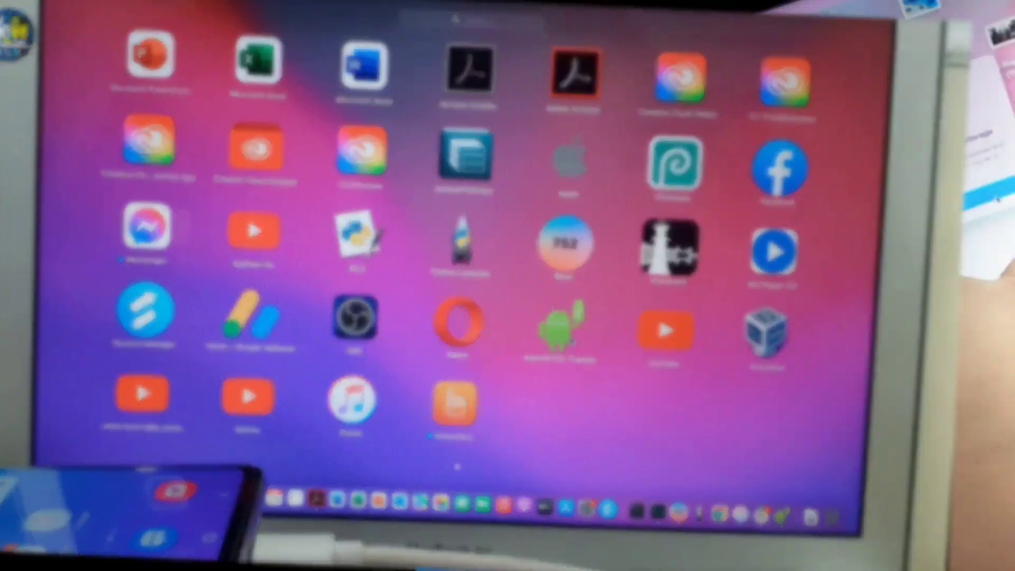
Leave Launchpad and drag the SM-G977N window higher up the desktop
click(591, 324)
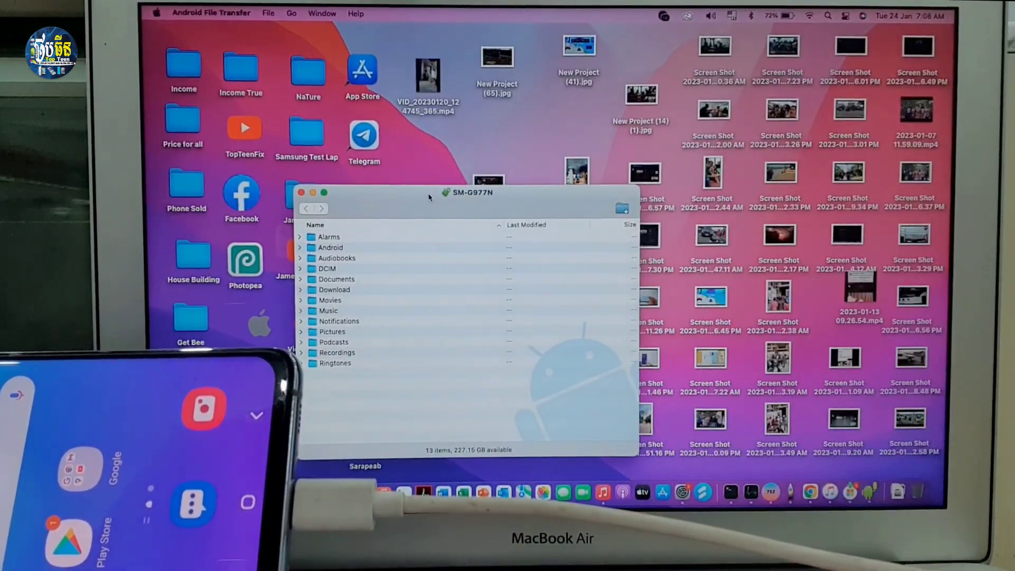
drag(429, 197, 448, 109)
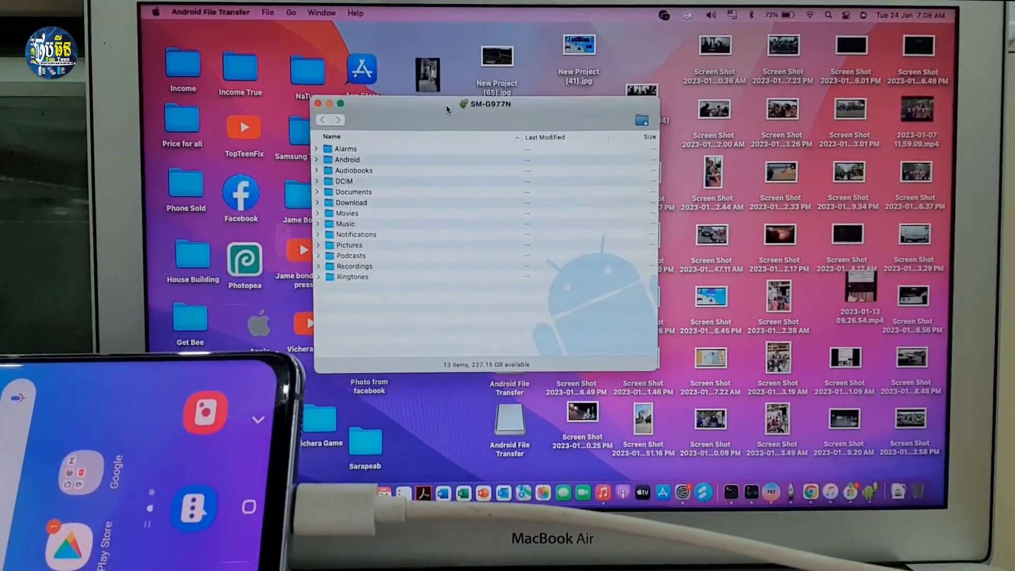